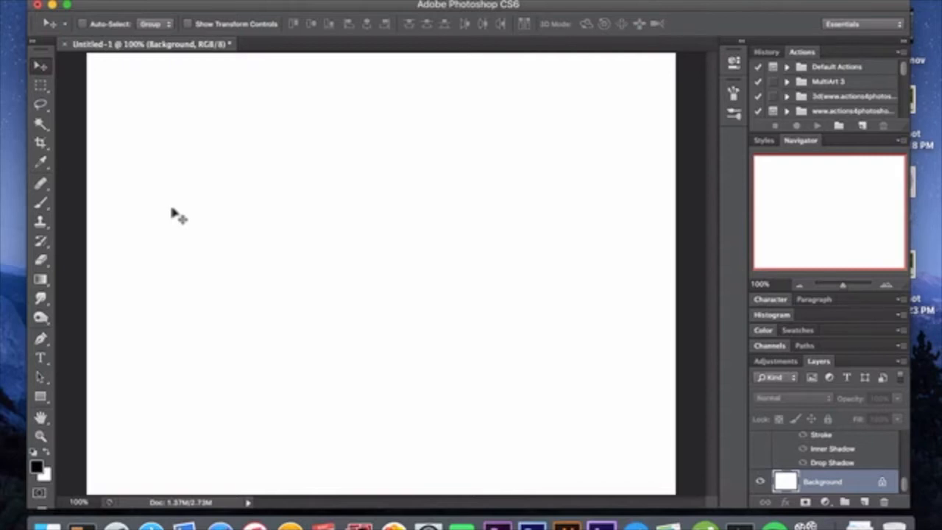
{"action": "left_click", "coordinate": [42, 358]}
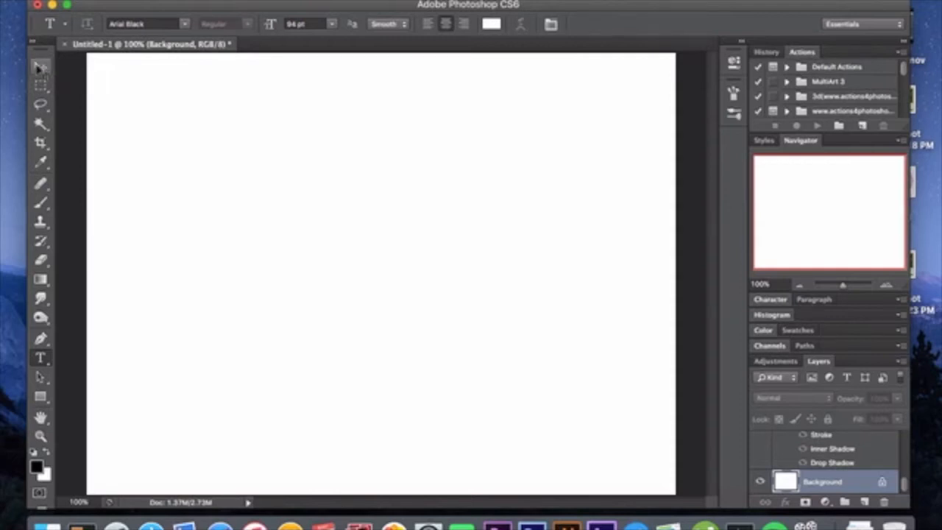
{"action": "left_click", "coordinate": [40, 67]}
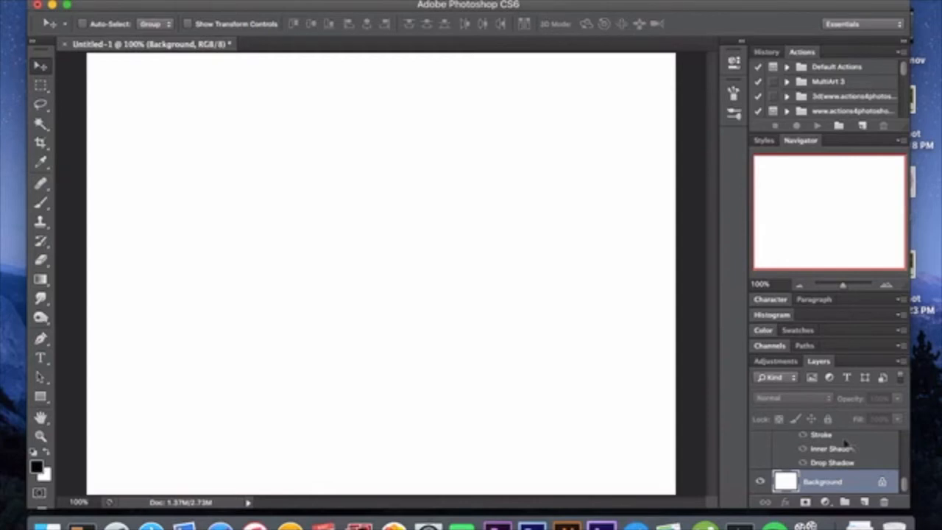
Open the layer style of the J text layer and review its blending options and Bevel & Emboss settings
{"action": "scroll", "coordinate": [845, 444], "scroll_direction": "up", "scroll_amount": 10}
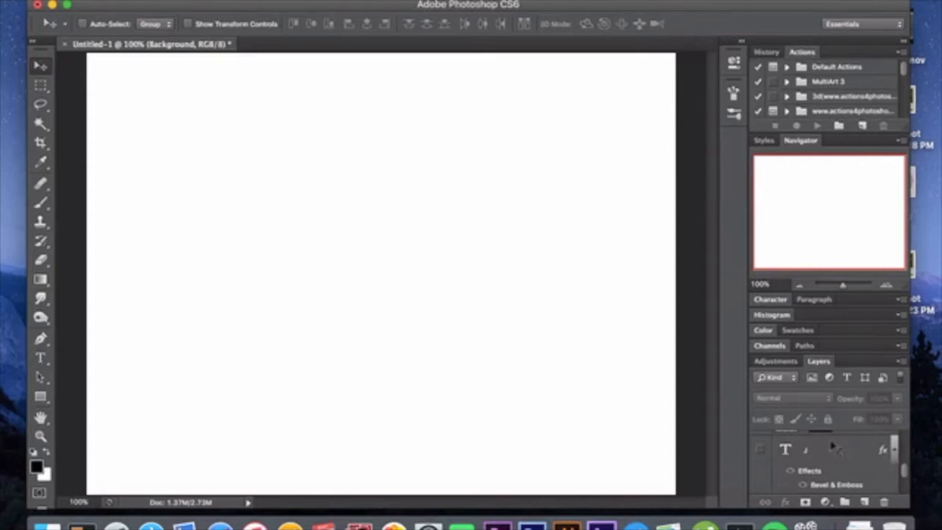
{"action": "scroll", "coordinate": [832, 445], "scroll_direction": "down", "scroll_amount": 3}
{"action": "scroll", "coordinate": [832, 445], "scroll_direction": "up", "scroll_amount": 3}
{"action": "scroll", "coordinate": [832, 445], "scroll_direction": "up", "scroll_amount": 3}
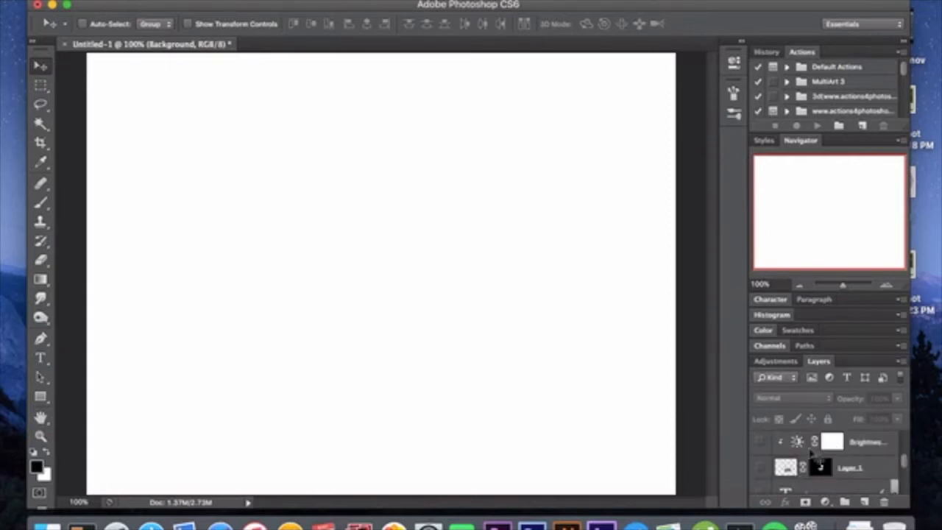
{"action": "scroll", "coordinate": [788, 463], "scroll_direction": "down", "scroll_amount": 1}
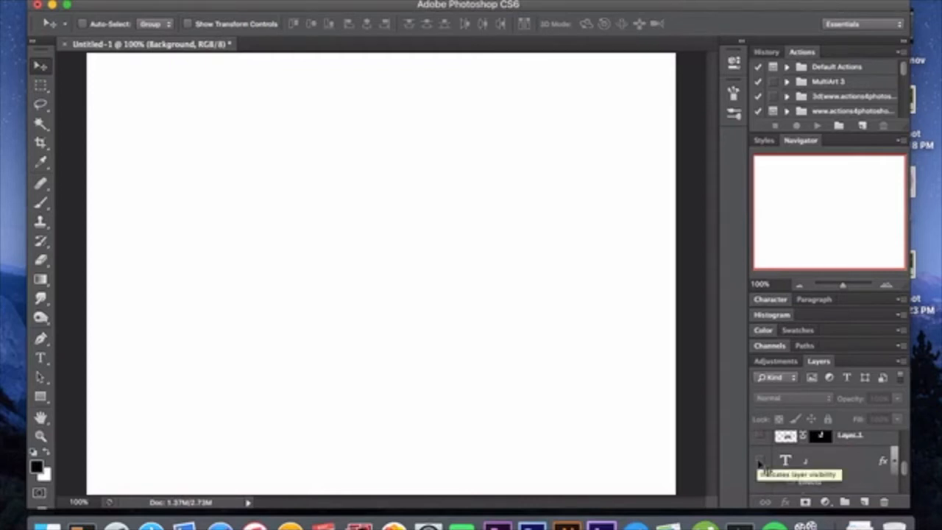
{"action": "double_click", "coordinate": [813, 467]}
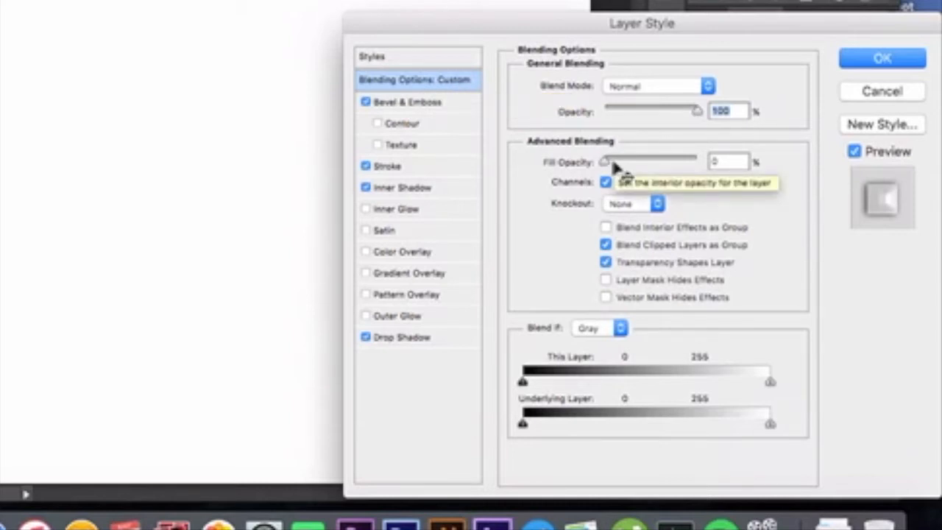
{"action": "left_click", "coordinate": [453, 105]}
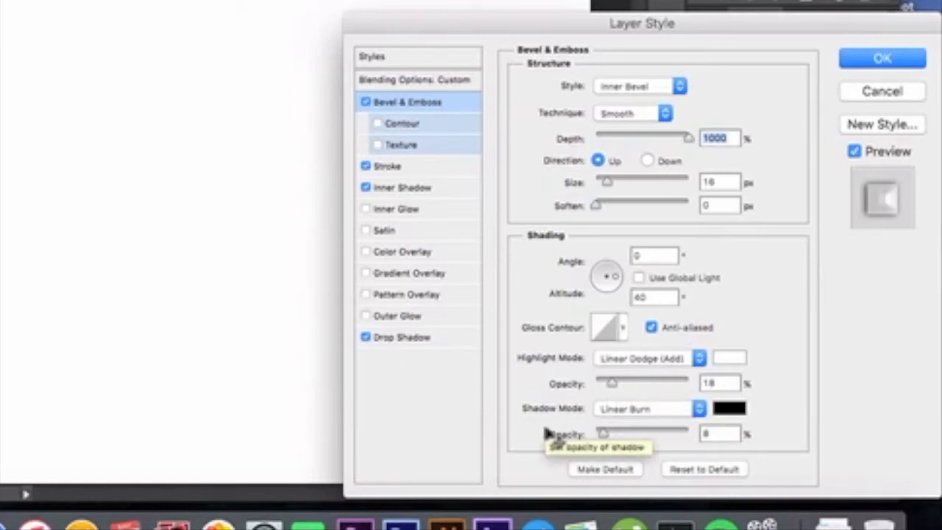
Review the J layer's Stroke settings and inspect the stroke color in the color picker
{"action": "left_click", "coordinate": [387, 167]}
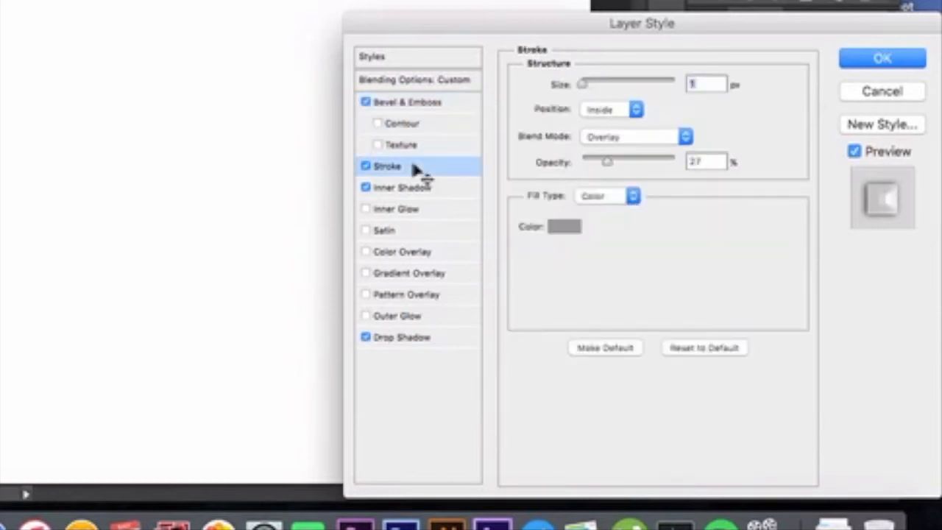
{"action": "left_click", "coordinate": [564, 227]}
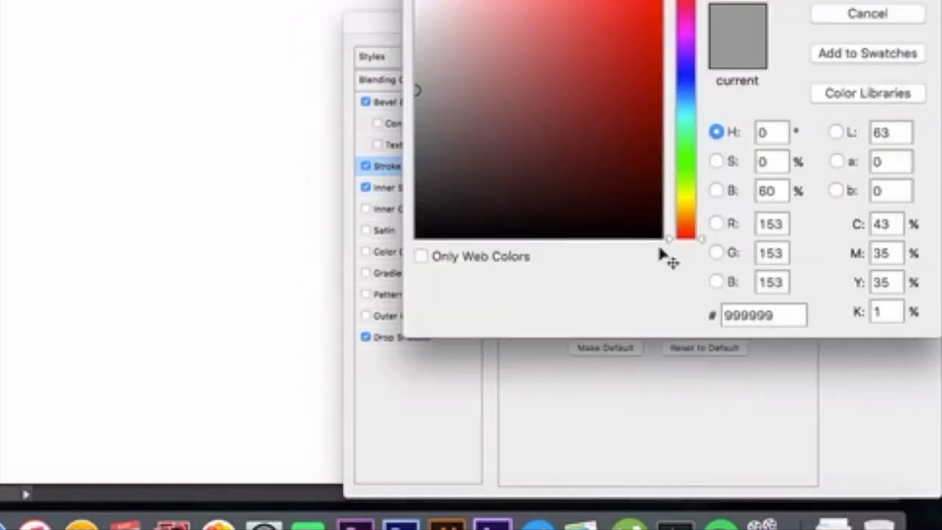
{"action": "left_click", "coordinate": [845, 22]}
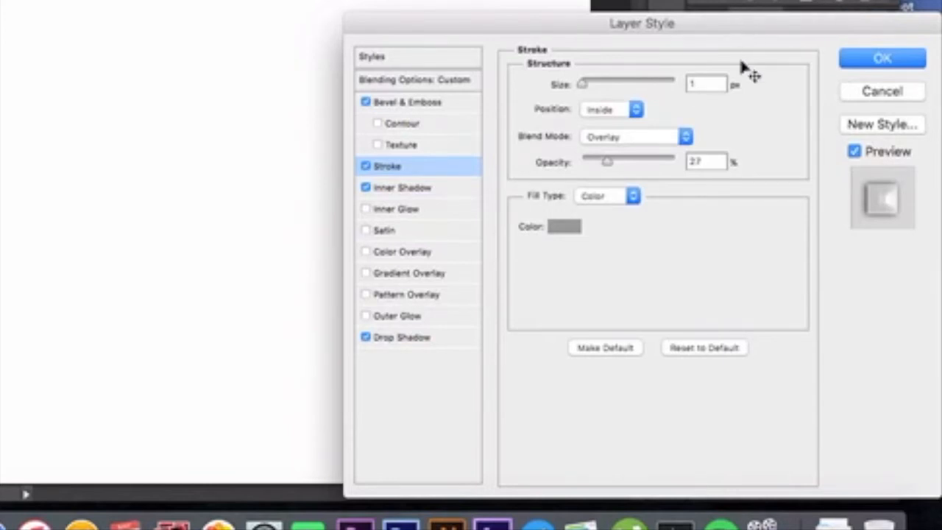
Review the J layer's Inner Shadow settings, including its contour curve and the available contour presets and loading options
{"action": "left_click", "coordinate": [443, 193]}
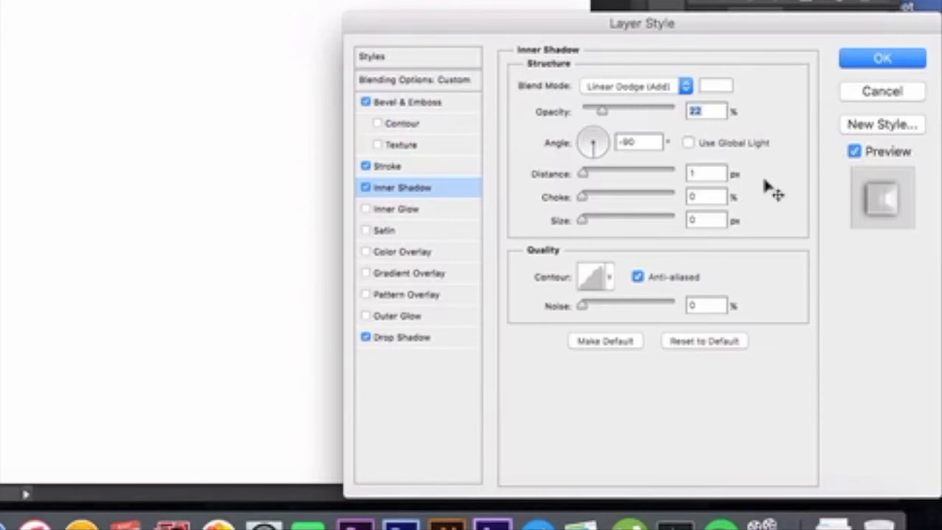
{"action": "left_click", "coordinate": [591, 278]}
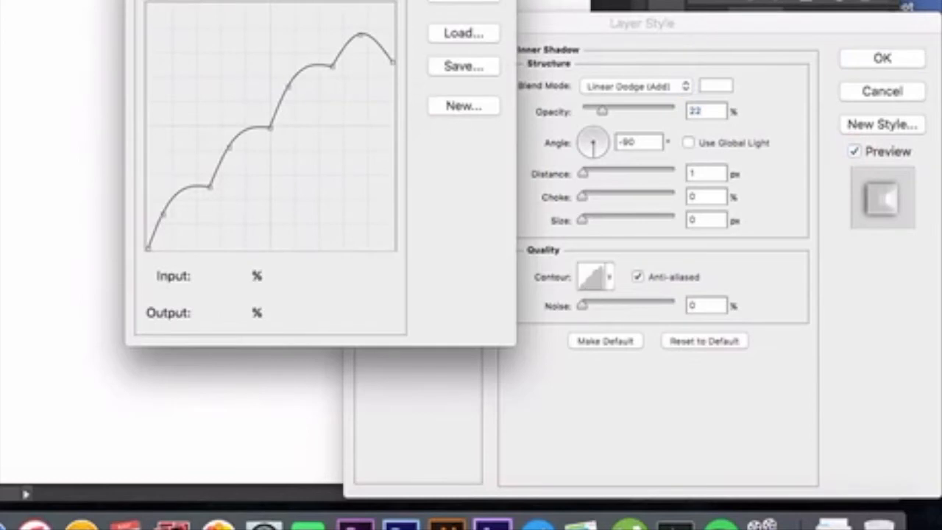
{"action": "left_click", "coordinate": [486, 4]}
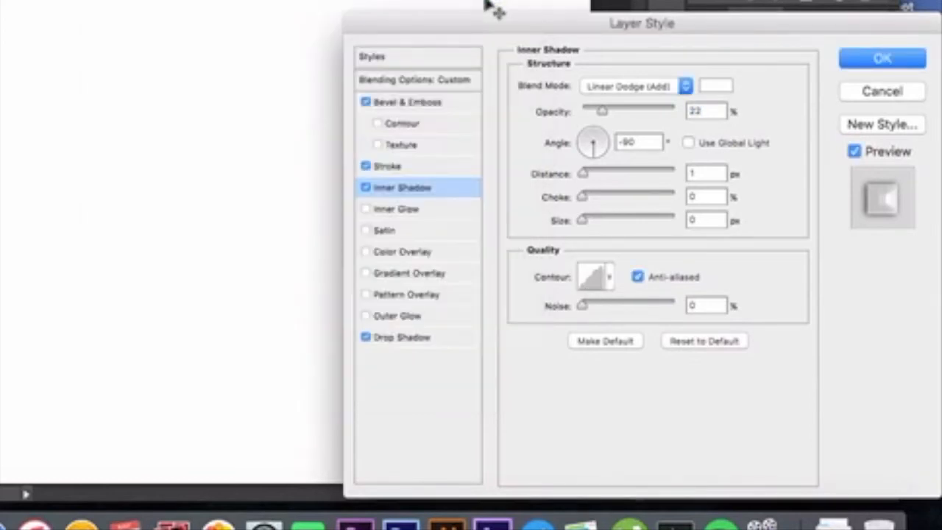
{"action": "left_click", "coordinate": [610, 279]}
{"action": "left_click", "coordinate": [699, 308]}
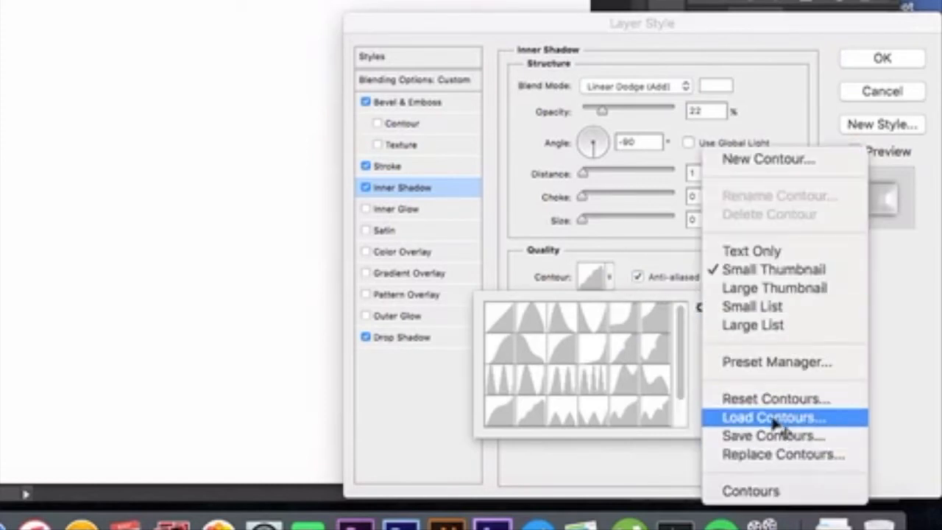
{"action": "left_click", "coordinate": [624, 65]}
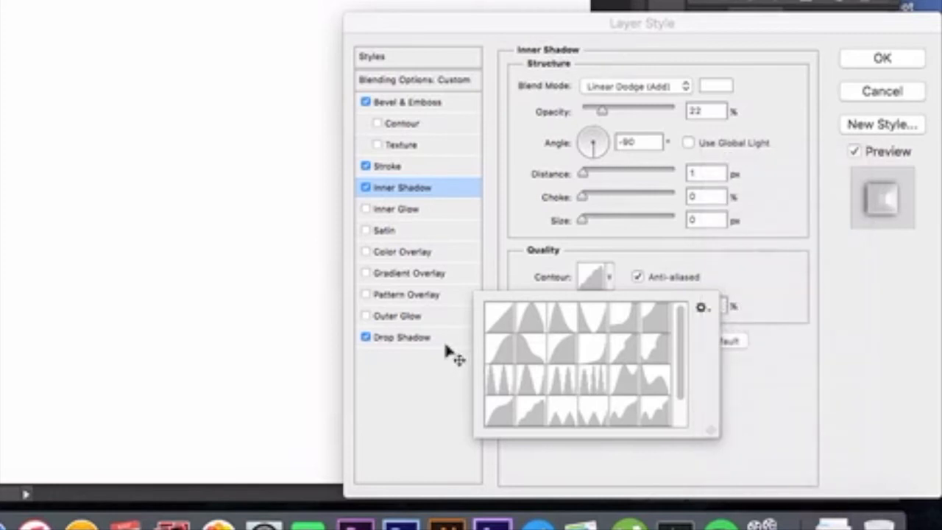
{"action": "left_click", "coordinate": [399, 361]}
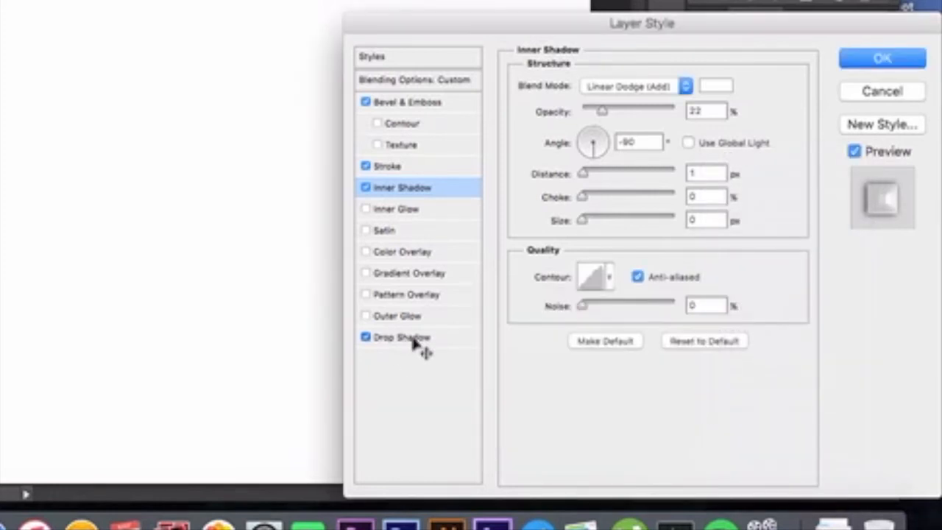
Review the J layer's Drop Shadow settings and inspect the shadow color in the color picker
{"action": "left_click", "coordinate": [411, 340]}
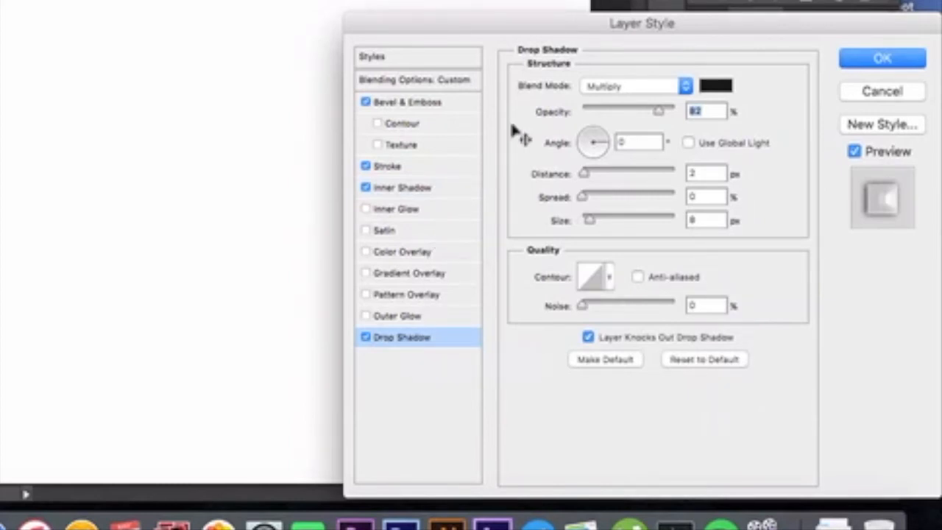
{"action": "left_click", "coordinate": [717, 86]}
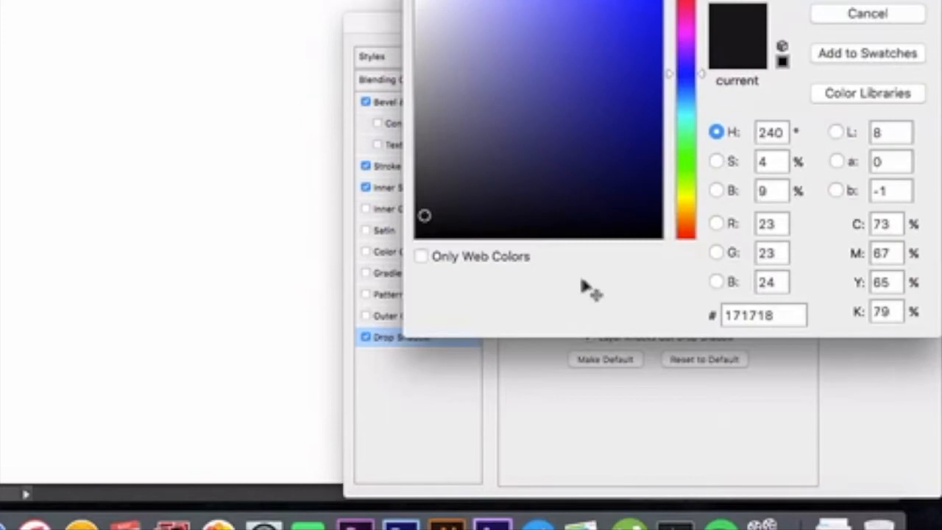
{"action": "key", "text": "Return"}
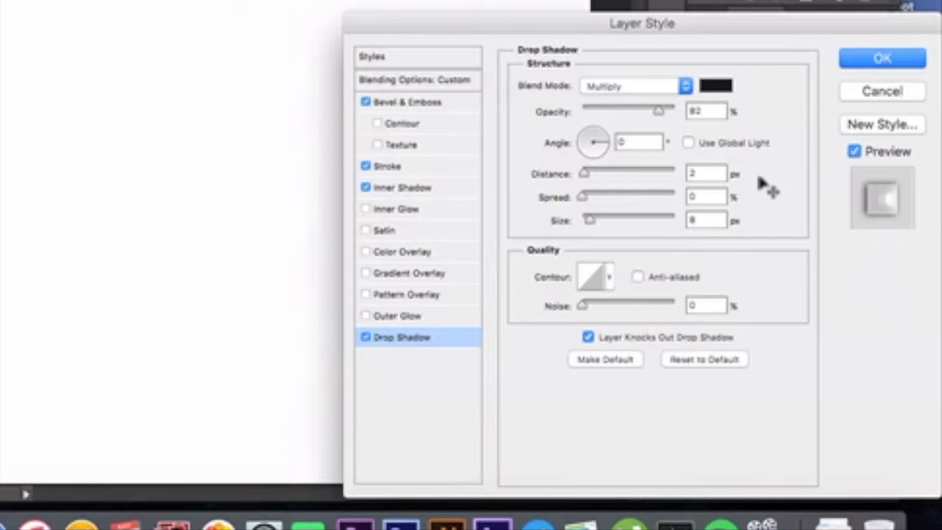
Accept the layer style and show both text layers, the large J and the smaller remaining letters
{"action": "left_click", "coordinate": [890, 65]}
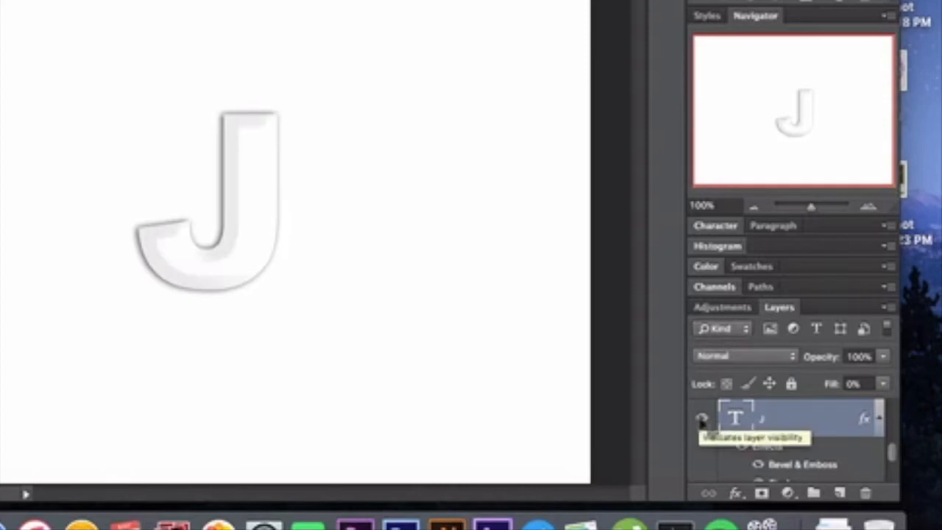
{"action": "scroll", "coordinate": [779, 430], "scroll_direction": "up", "scroll_amount": 5}
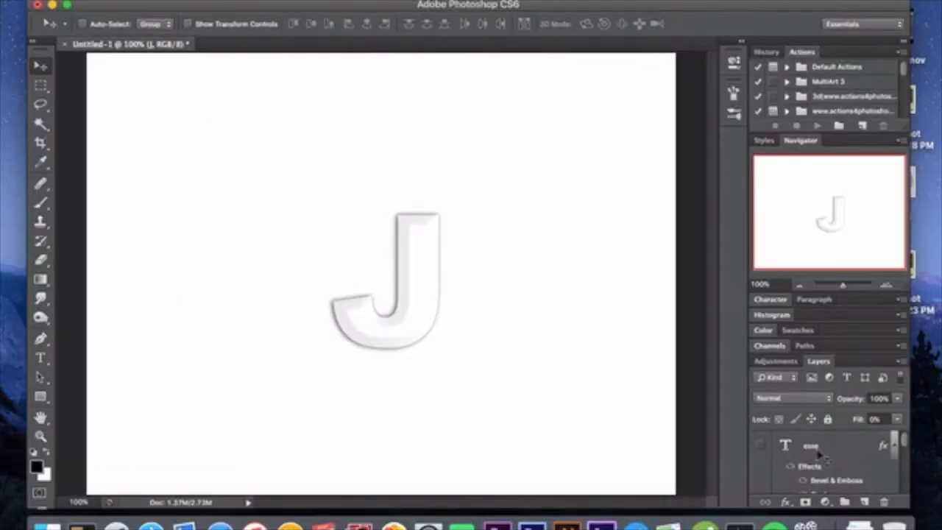
{"action": "left_click", "coordinate": [761, 445]}
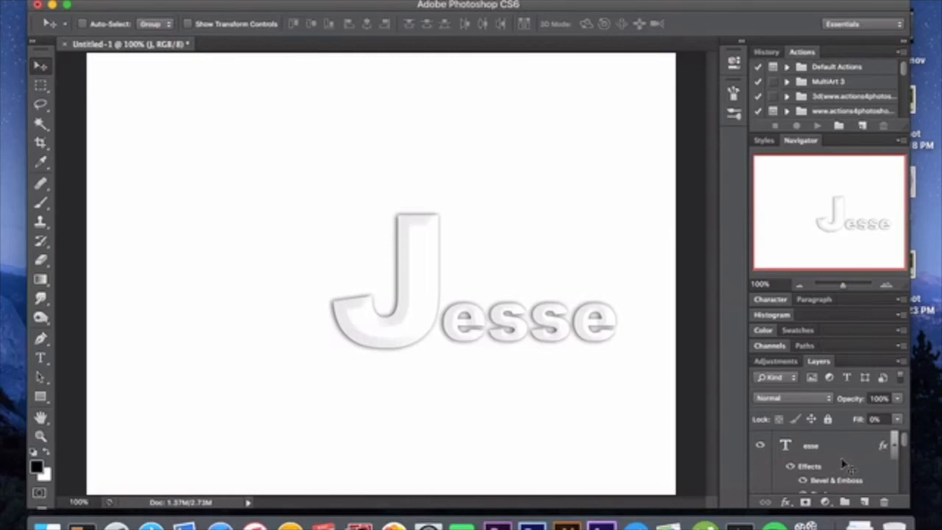
Load the outline of the J text layer as a selection and clear that selection again
{"action": "scroll", "coordinate": [844, 462], "scroll_direction": "down", "scroll_amount": 5}
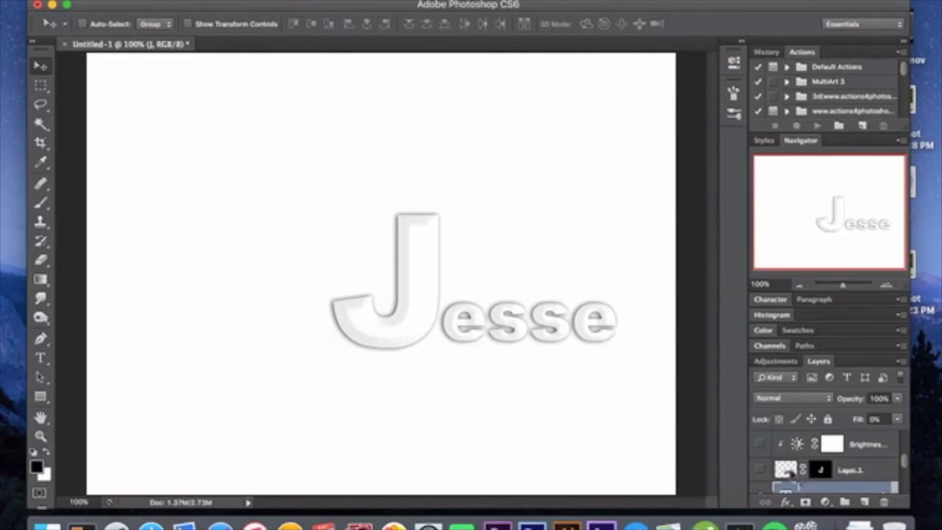
{"action": "scroll", "coordinate": [789, 475], "scroll_direction": "down", "scroll_amount": 1}
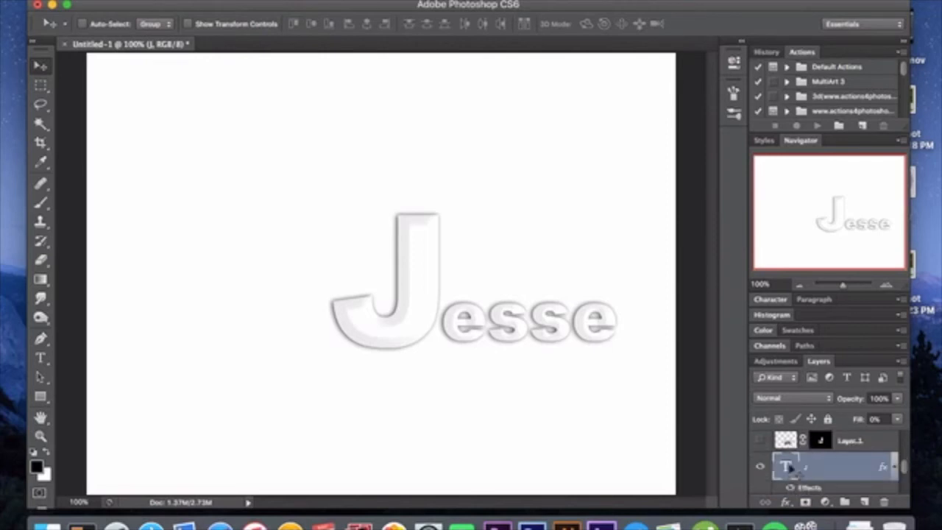
{"action": "left_click", "coordinate": [787, 467], "text": "super"}
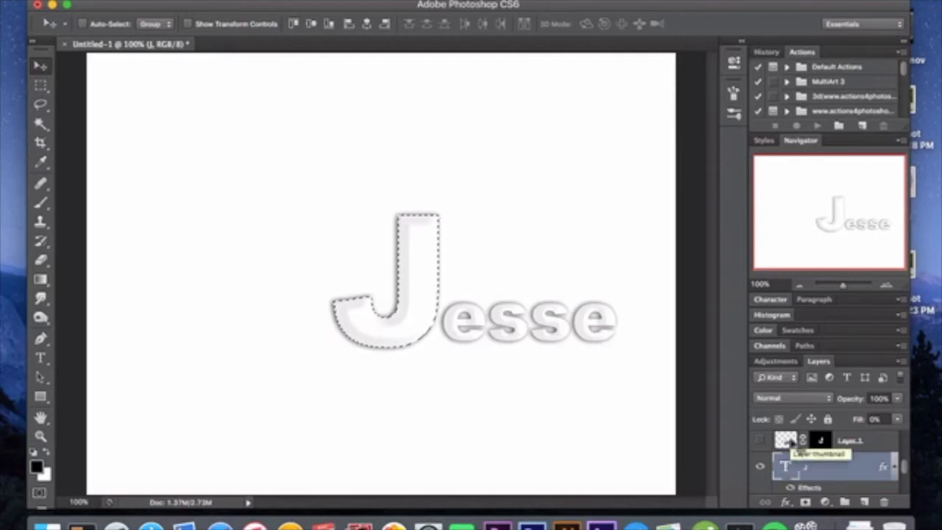
{"action": "key", "text": "ctrl+d"}
Show Layer 1 with the masked photo inside the J, along with its clipped Brightness adjustment layer
{"action": "left_click", "coordinate": [761, 440]}
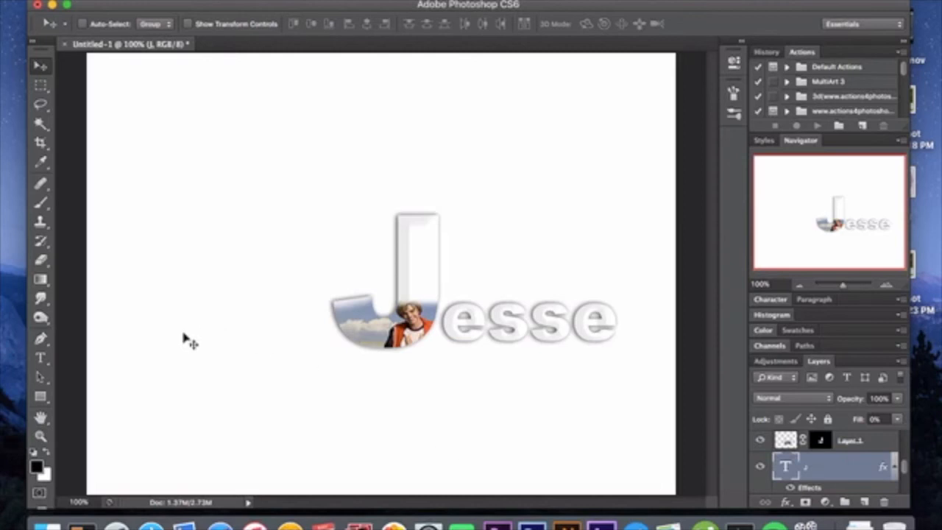
{"action": "left_click", "coordinate": [42, 261]}
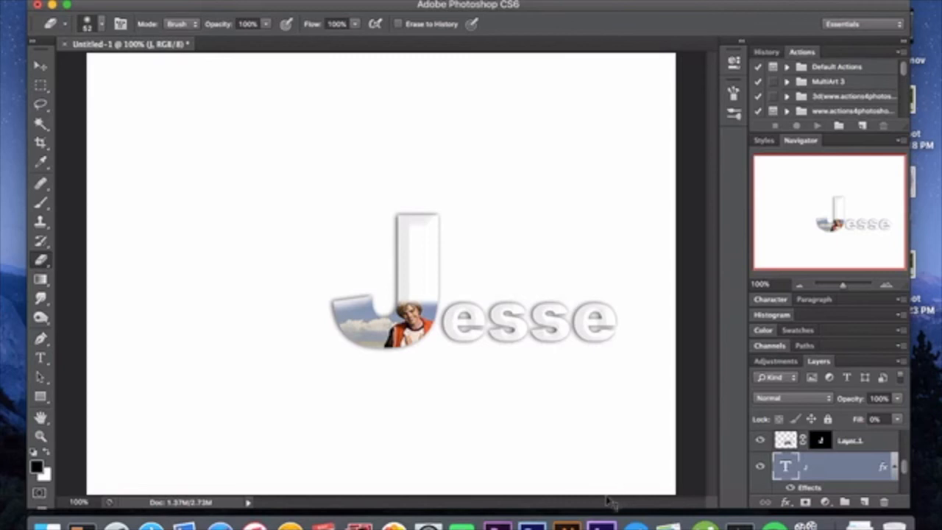
{"action": "scroll", "coordinate": [802, 466], "scroll_direction": "up", "scroll_amount": 1}
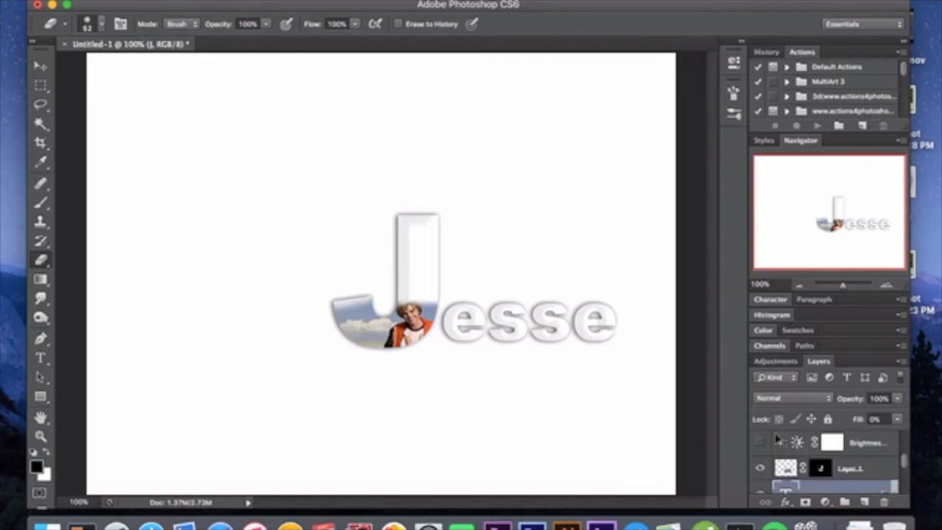
{"action": "left_click", "coordinate": [761, 442]}
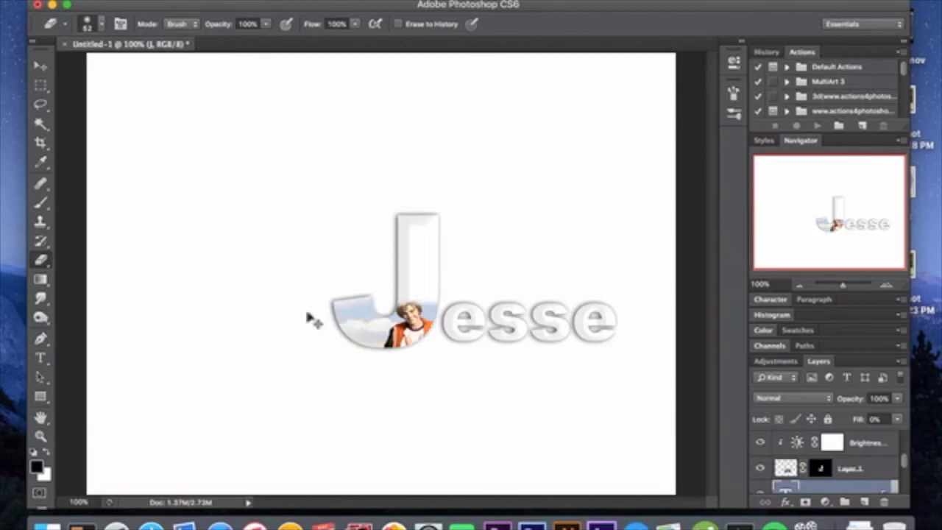
{"action": "left_click", "coordinate": [41, 67]}
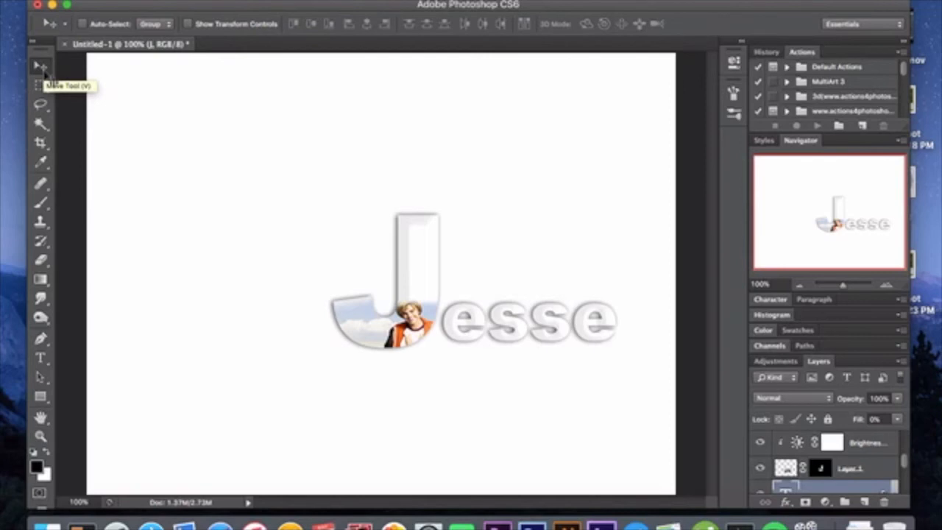
{"action": "scroll", "coordinate": [828, 478], "scroll_direction": "down", "scroll_amount": 3}
{"action": "scroll", "coordinate": [826, 478], "scroll_direction": "up", "scroll_amount": 1}
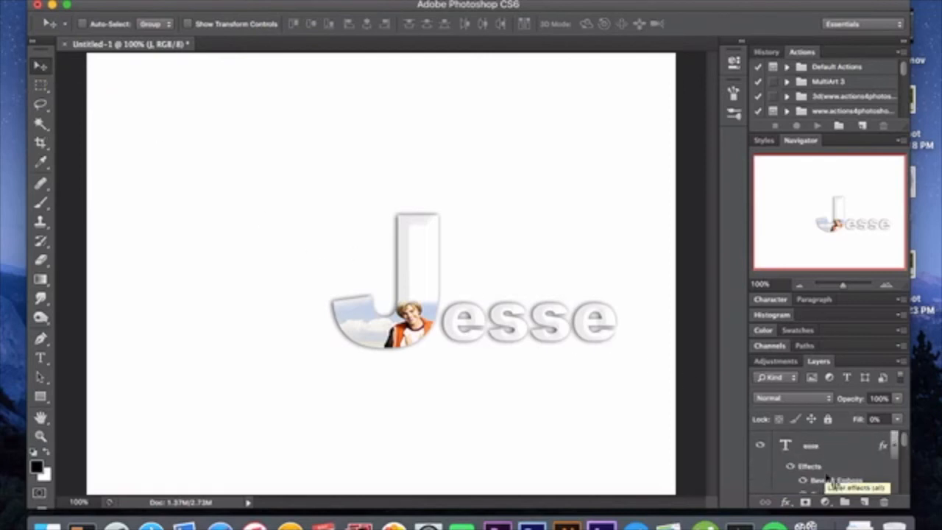